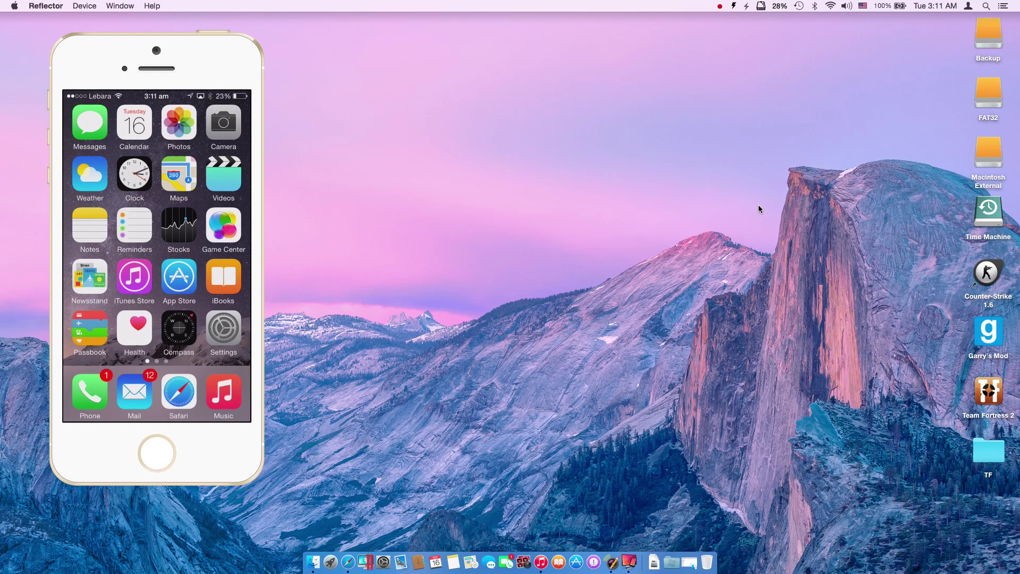
Open the full Bluetooth preferences from the menu bar and move that window to the right
left_click(814, 8)
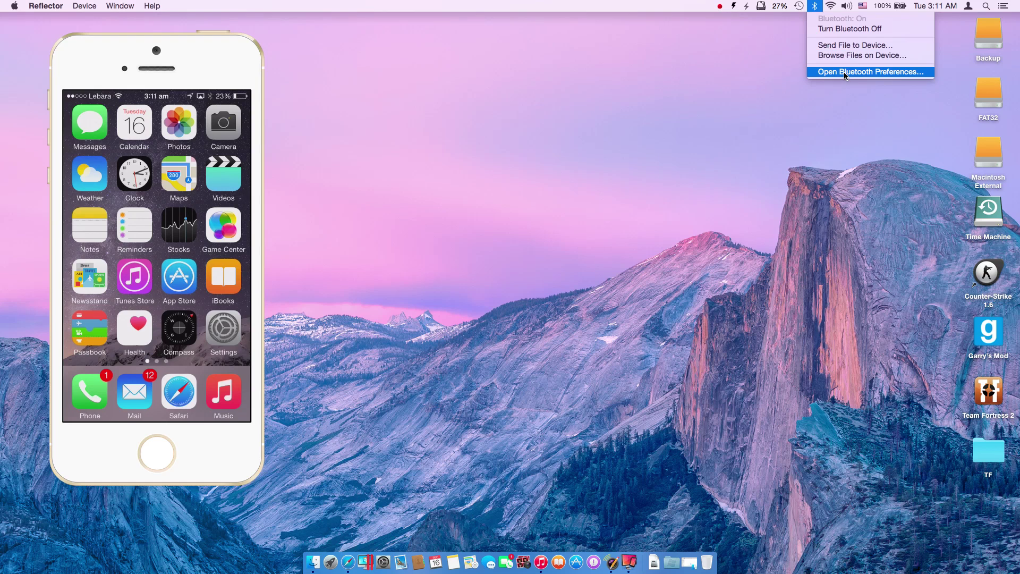
left_click(844, 72)
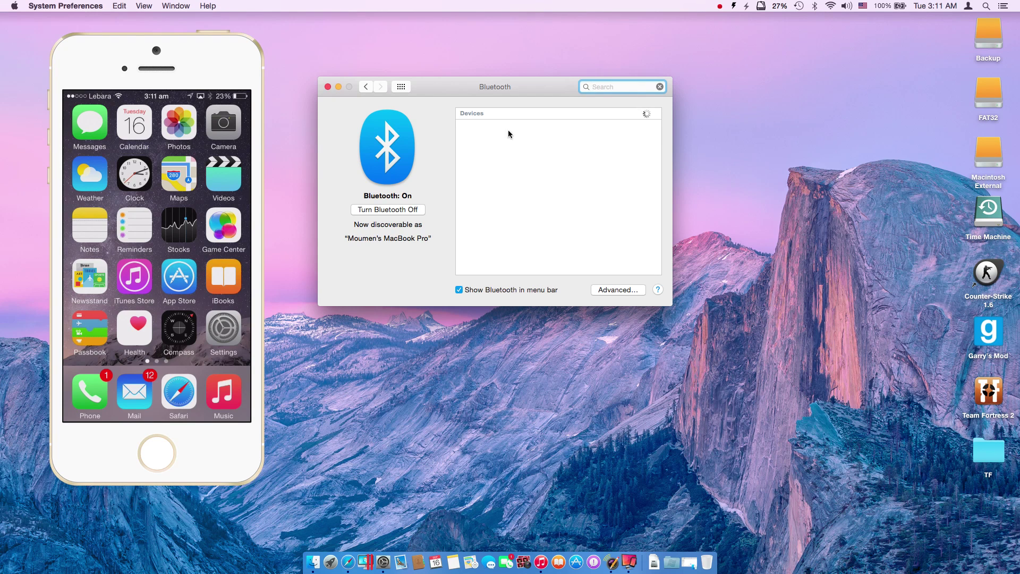
left_click(507, 90)
left_click_drag(507, 90, 665, 80)
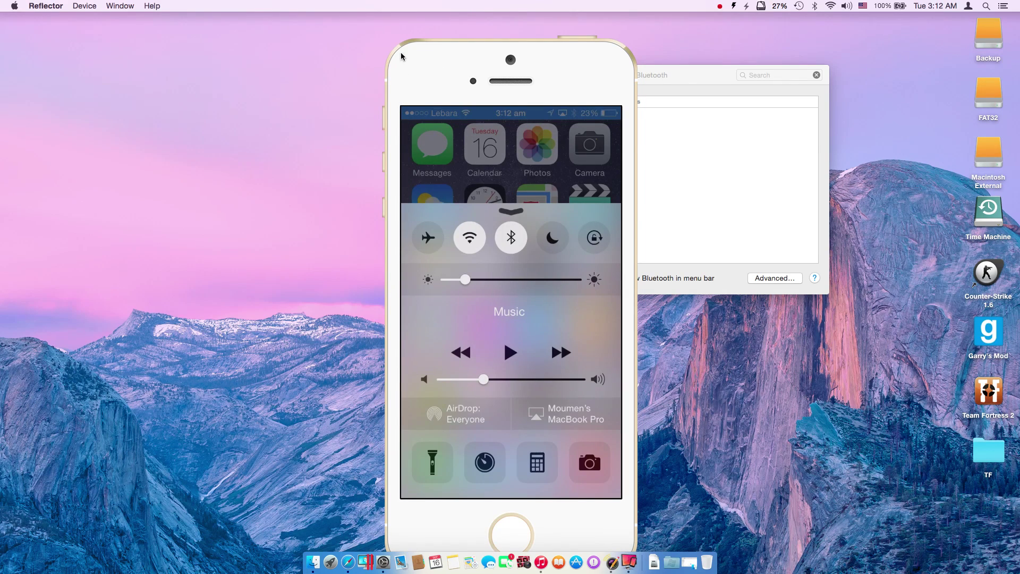
Move the mirrored iPhone window left, then switch between the Bluetooth window and Reflector
left_click_drag(402, 56, 169, 44)
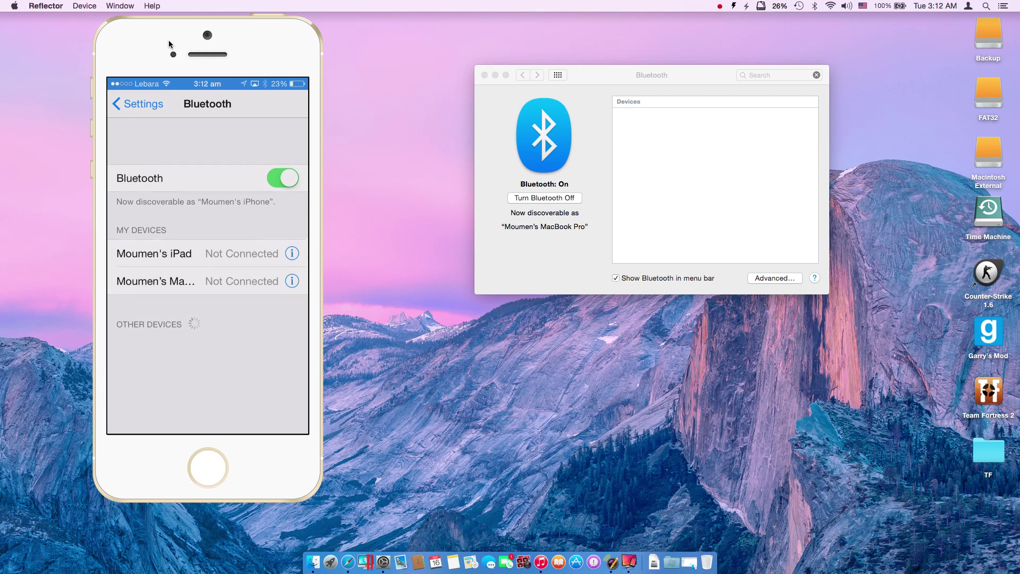
left_click(625, 115)
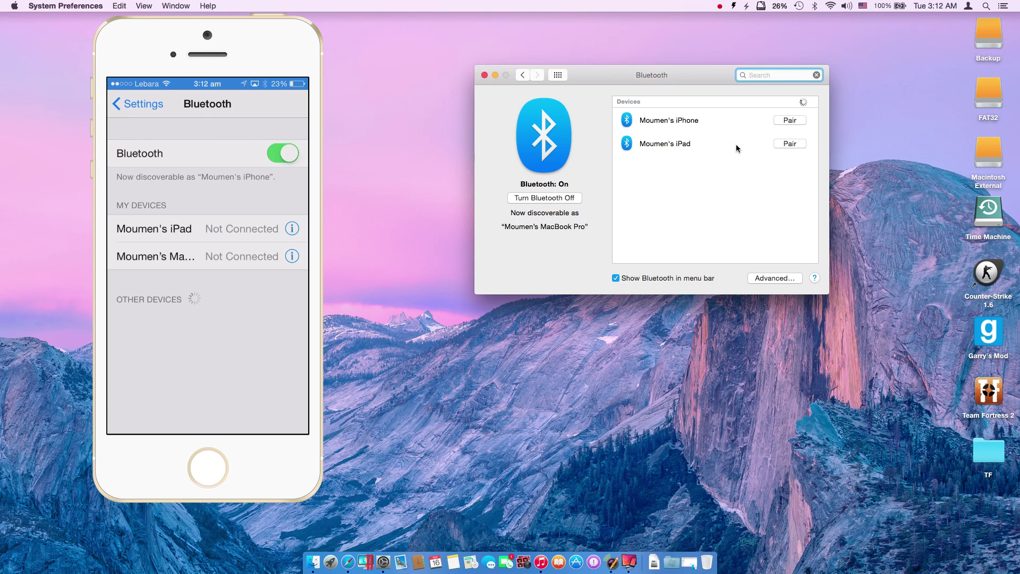
left_click(219, 368)
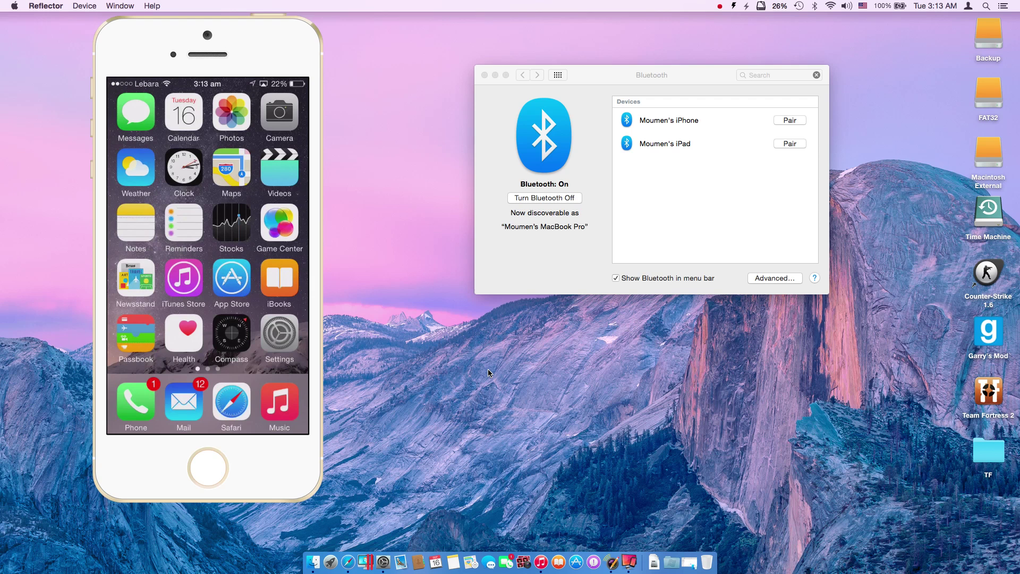
Close the Bluetooth preferences, open AirDrop from the Dock, and move its window toward the centre
left_click(483, 74)
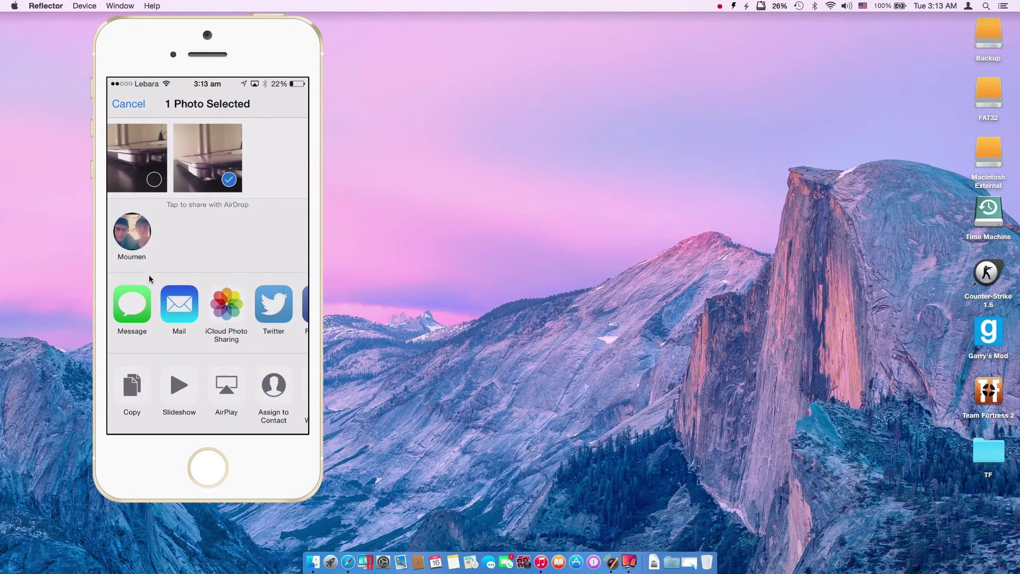
left_click(690, 554)
left_click_drag(415, 52, 597, 67)
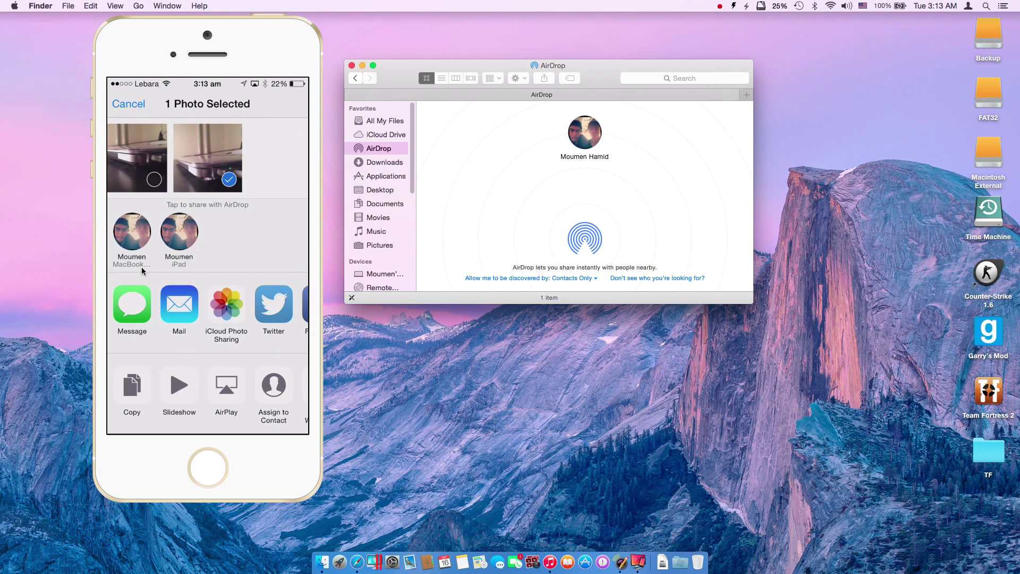
Refocus the mirrored iPhone and close the Finder AirDrop window
left_click(192, 264)
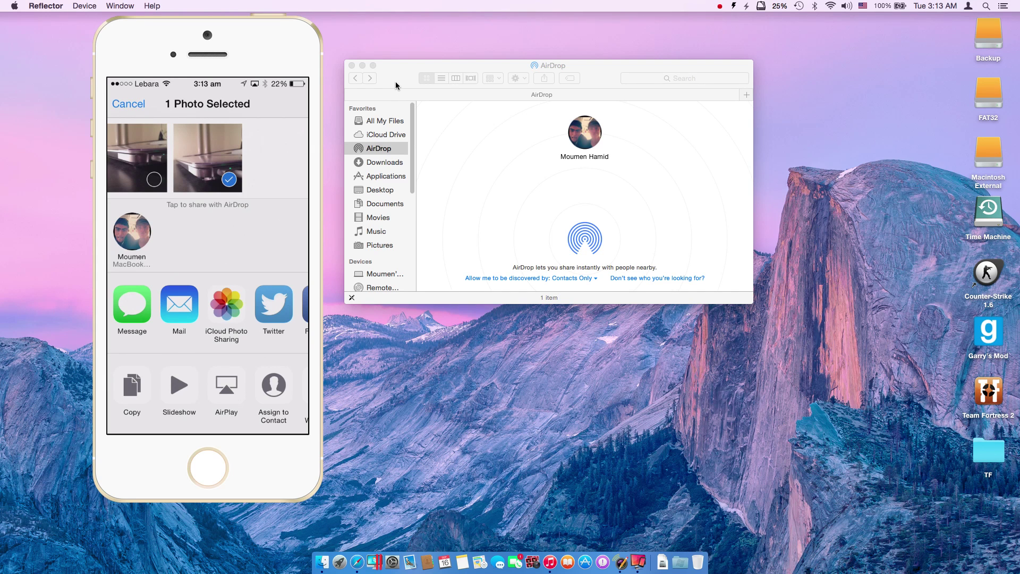
left_click(350, 66)
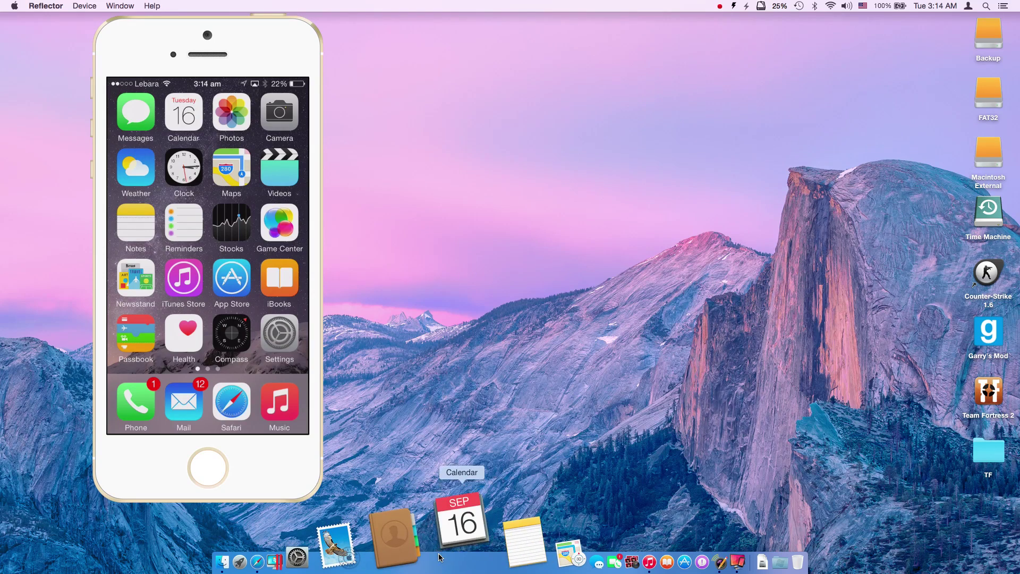
Launch Mac Calendar, reposition its window, and switch focus between Calendar and the mirrored iPhone
left_click(439, 556)
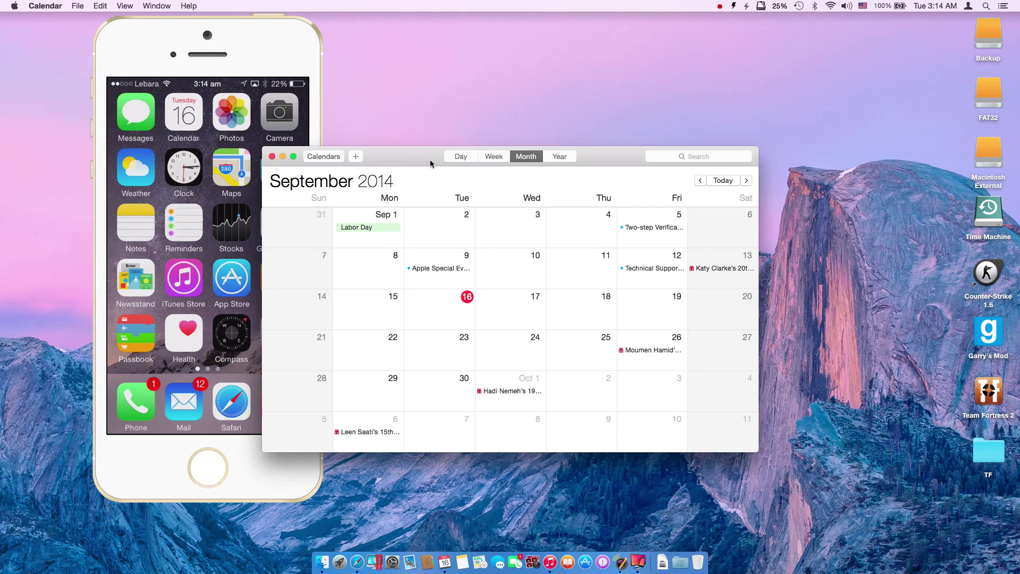
left_click_drag(430, 162, 547, 114)
left_click(221, 170)
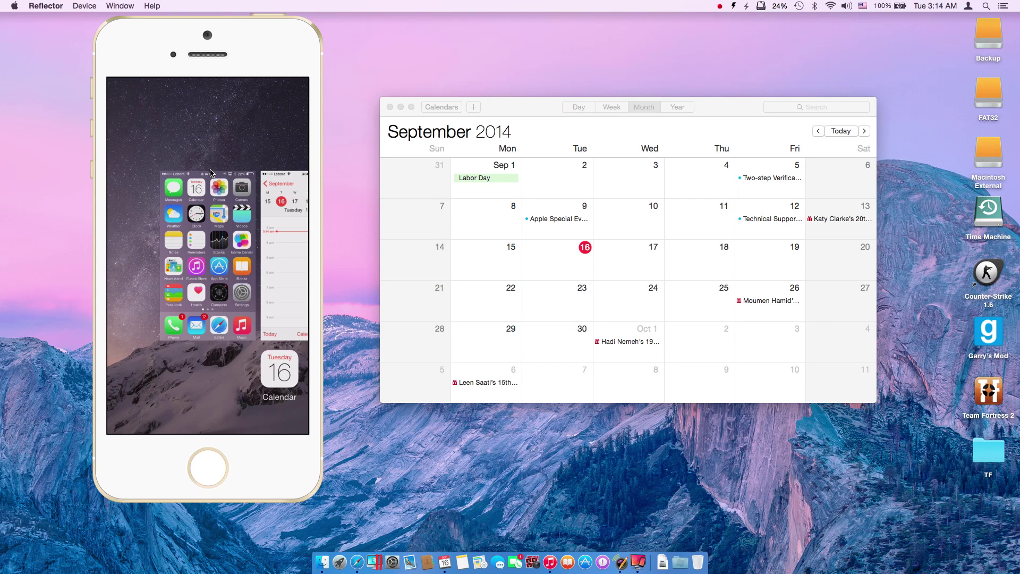
left_click(519, 119)
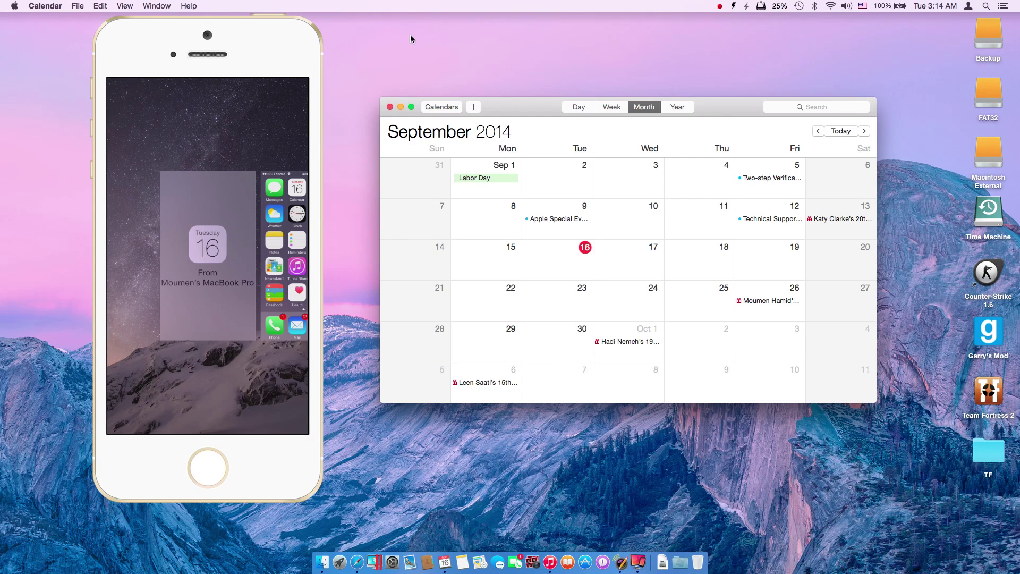
left_click(403, 64)
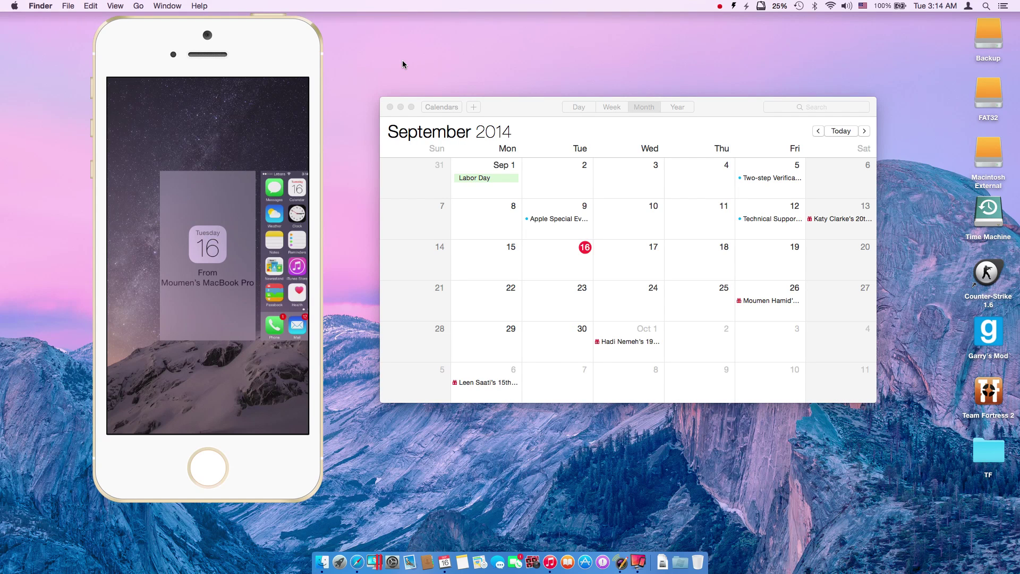
left_click(515, 107)
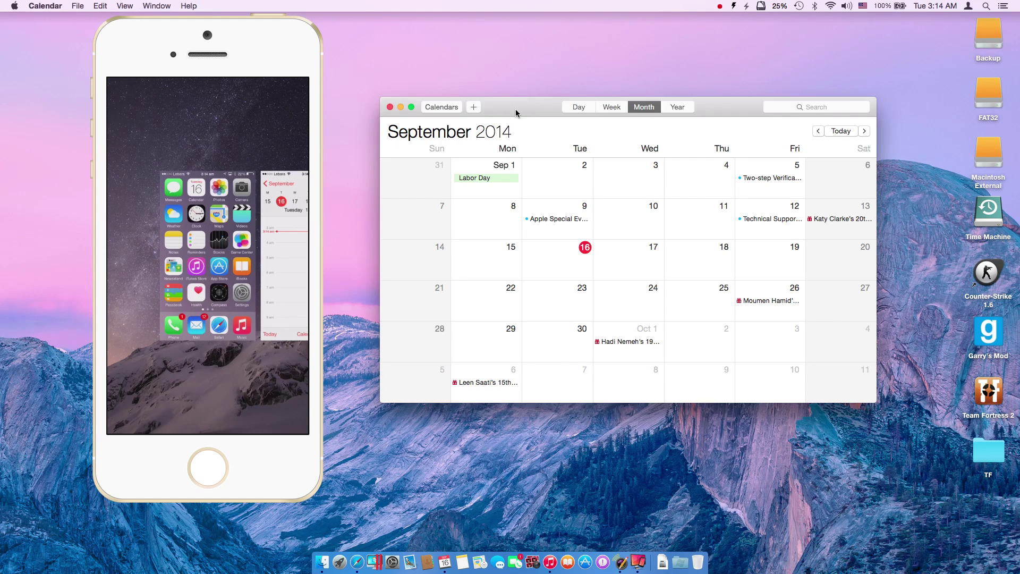
left_click_drag(515, 107, 541, 123)
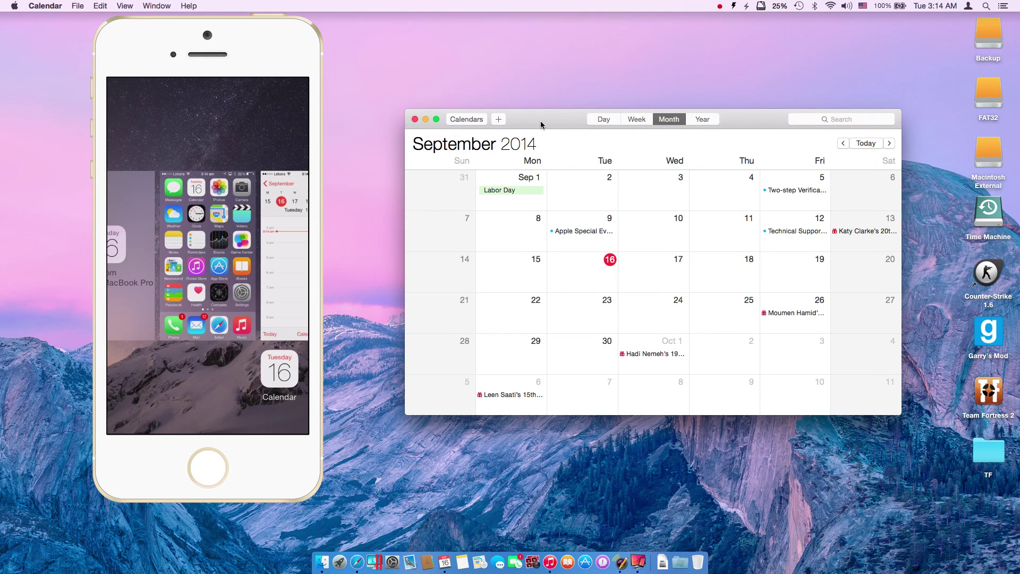